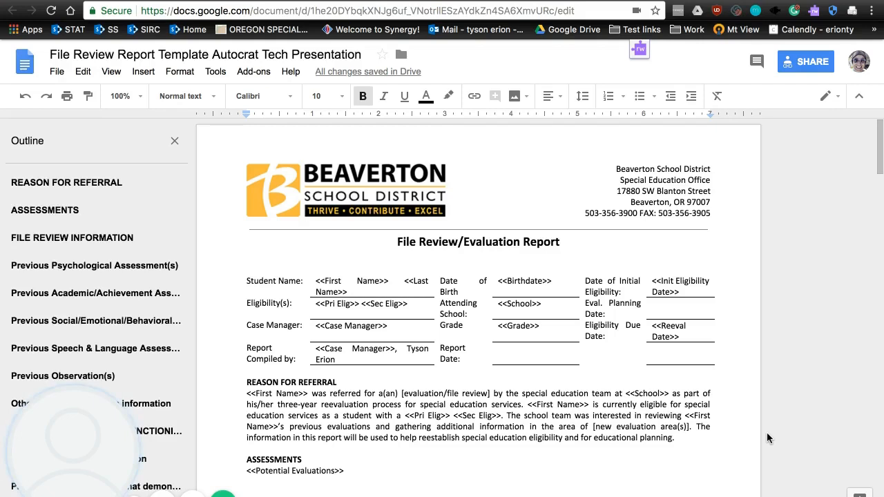
Examine the merge tags in the report template's student details table, Reason for Referral and Assessments sections
left_click(222, 494)
left_click(438, 433)
scroll(296, 391, "down", 2)
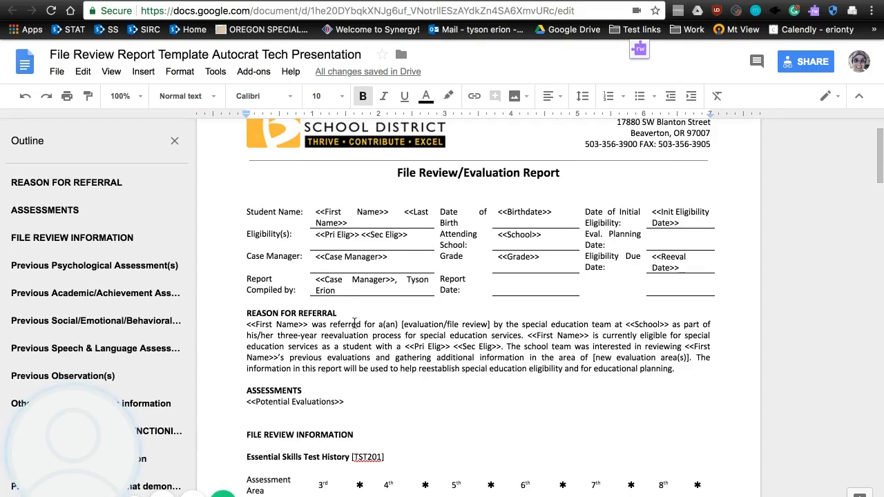
left_click_drag(347, 222, 315, 211)
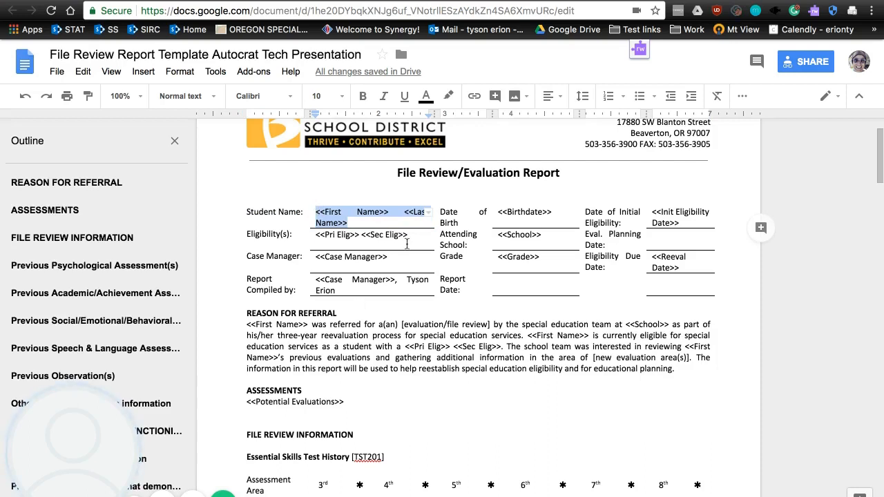
left_click_drag(389, 257, 321, 267)
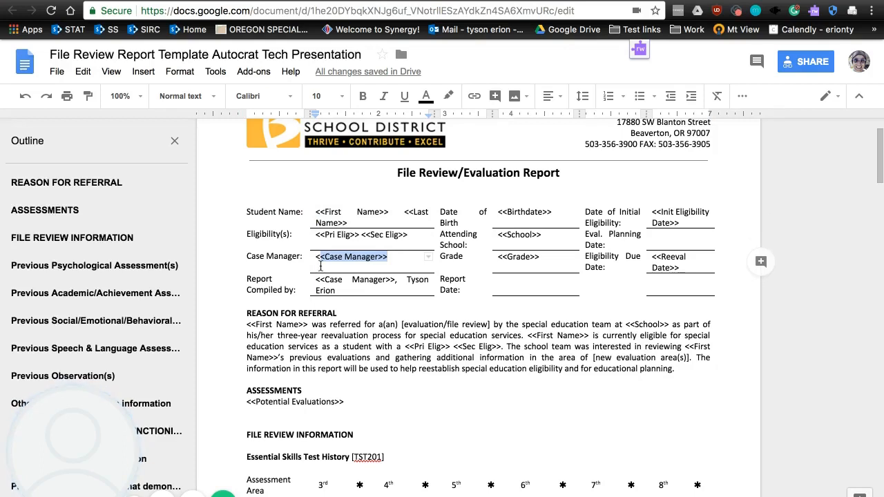
left_click_drag(348, 402, 248, 399)
left_click(274, 404)
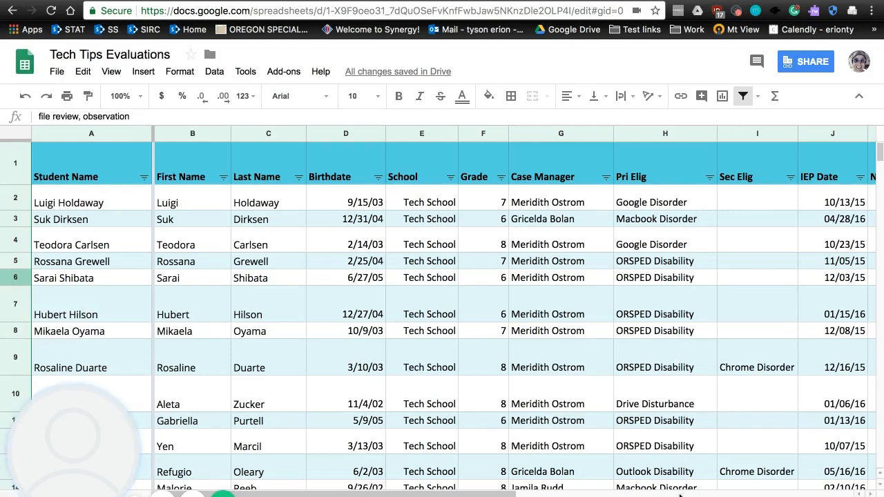
Switch to the Tech Tips Evaluations spreadsheet and review its column headers through Potential Evaluations
scroll(676, 473, "right", 2)
scroll(685, 494, "right", 2)
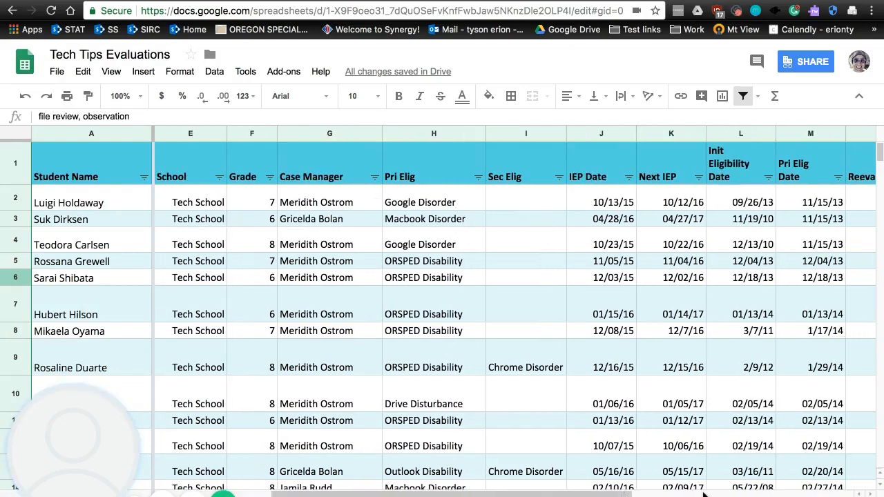
scroll(720, 495, "right", 3)
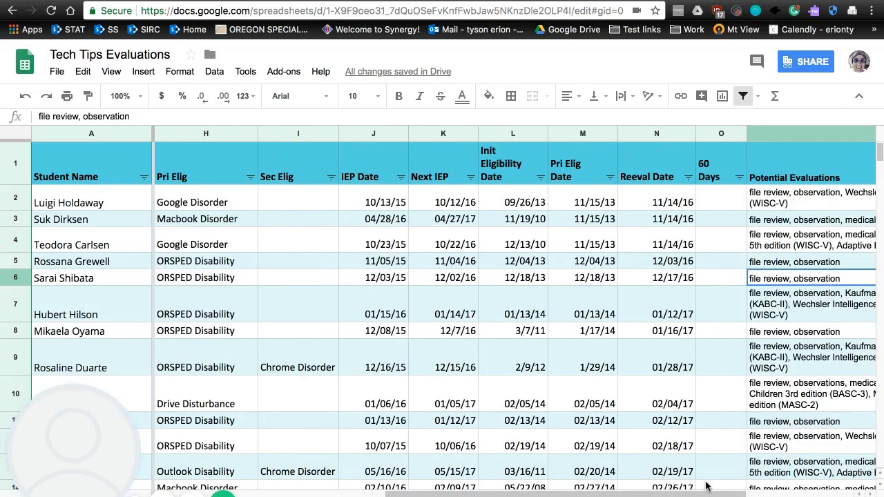
left_click_drag(741, 492, 803, 490)
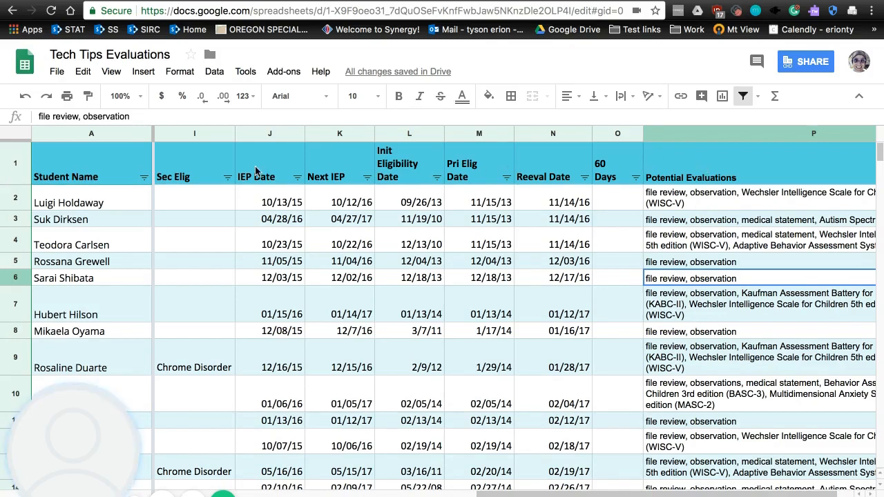
scroll(387, 487, "left", 4)
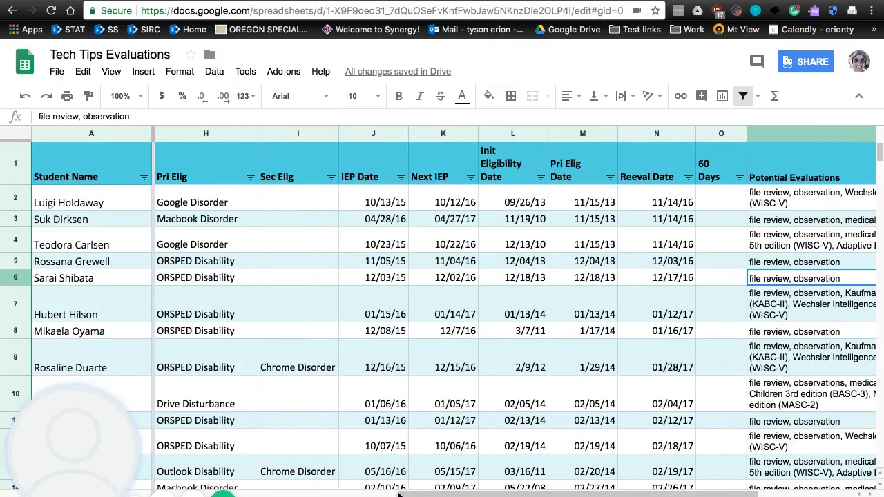
scroll(342, 487, "left", 5)
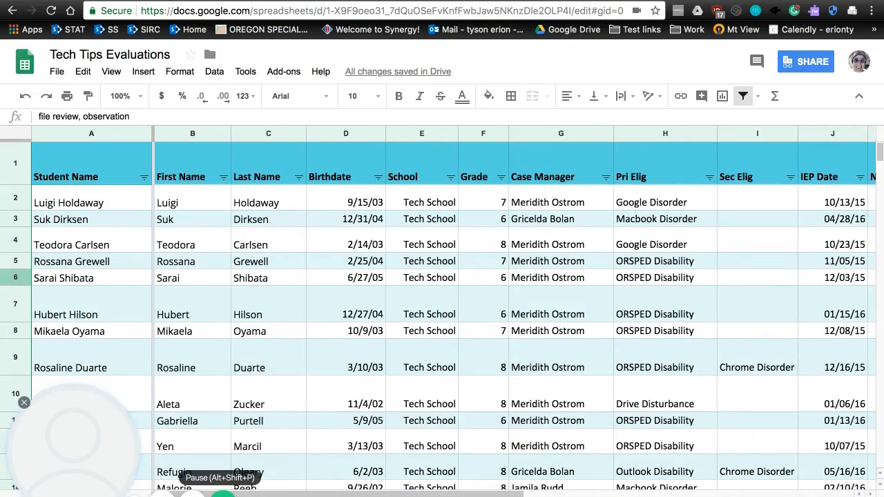
Open the autoCrat add-on and create a new merge job named TEST
left_click(286, 72)
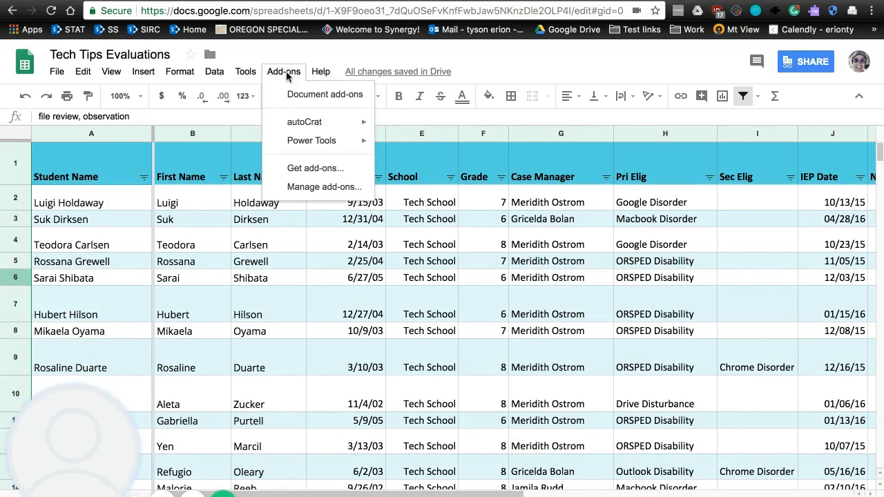
mouse_move(294, 123)
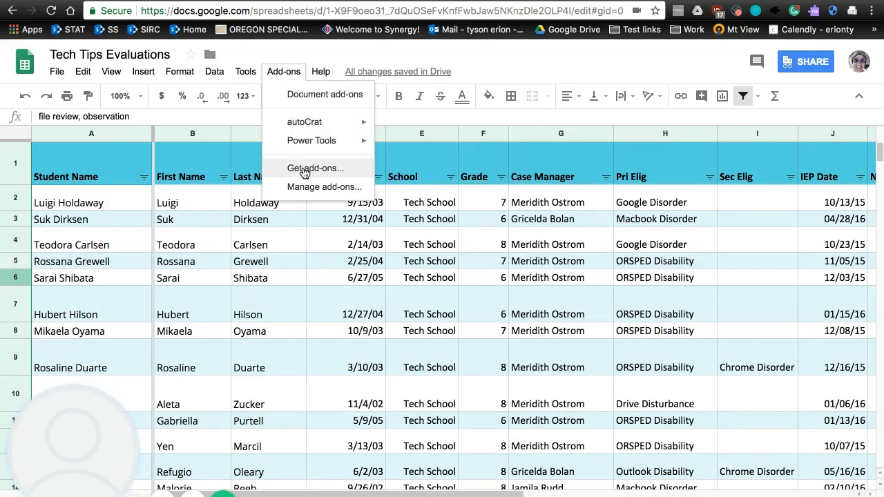
mouse_move(356, 123)
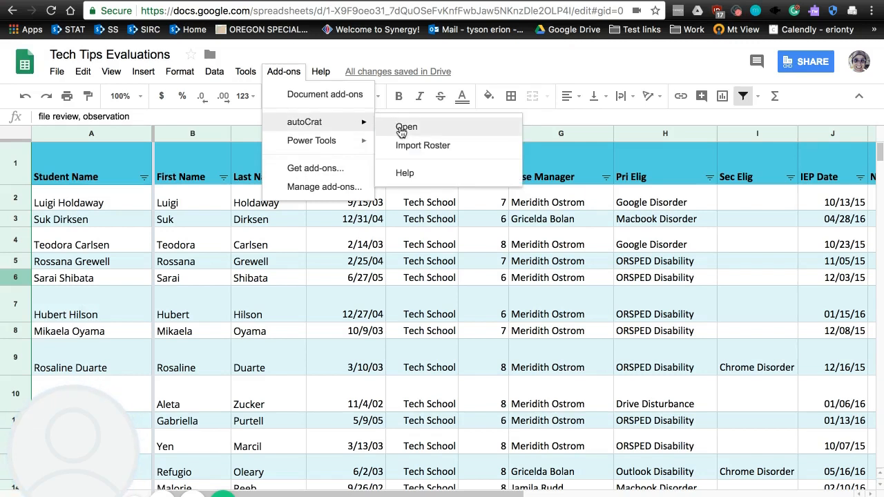
left_click(406, 126)
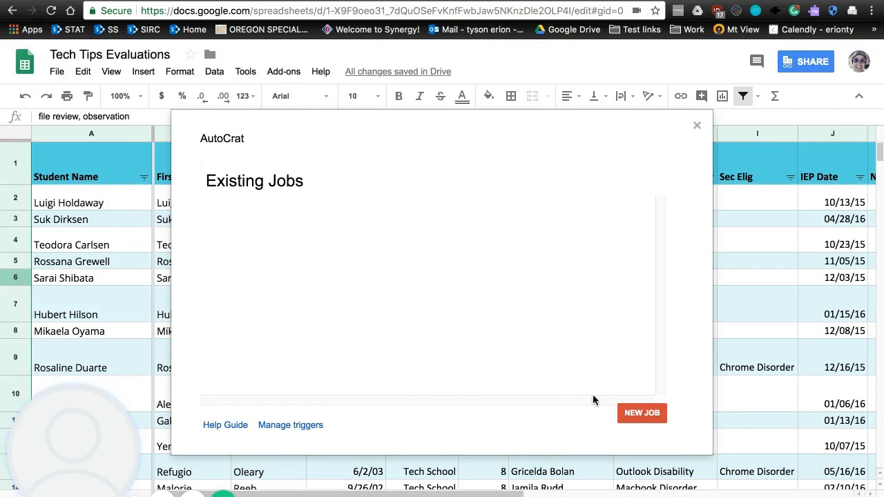
left_click(642, 415)
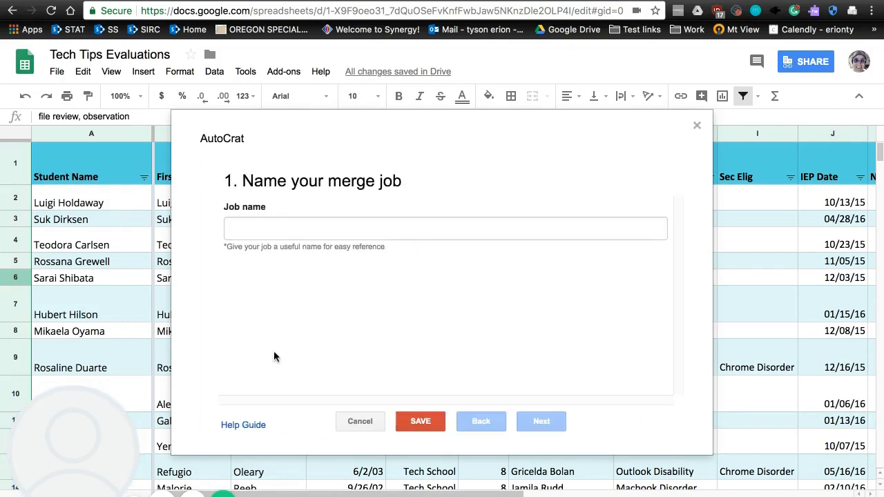
left_click(293, 226)
left_click(290, 246)
left_click(542, 421)
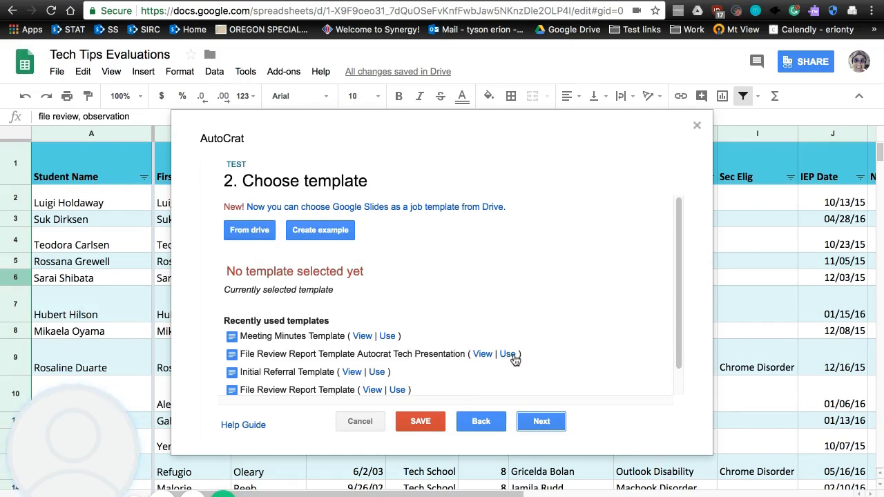
Use File Review Report Template Autocrat Tech Presentation as the job template and set the merge tab to 3 year
left_click(509, 354)
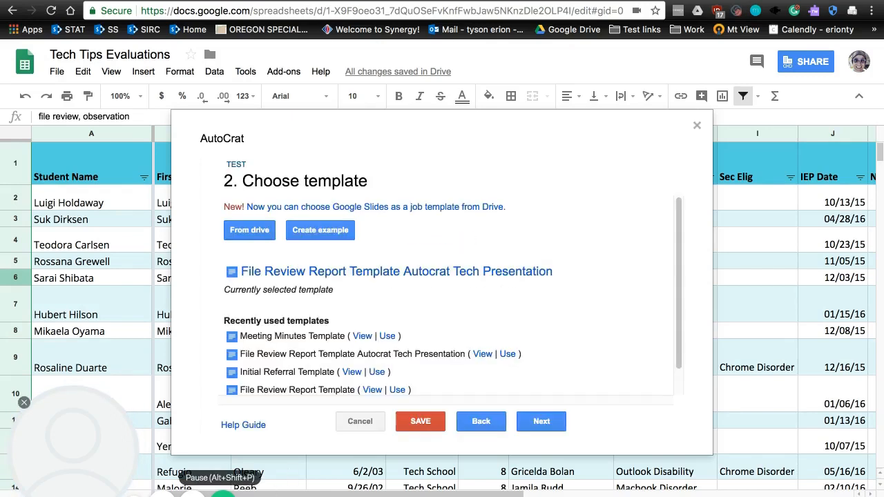
left_click(542, 423)
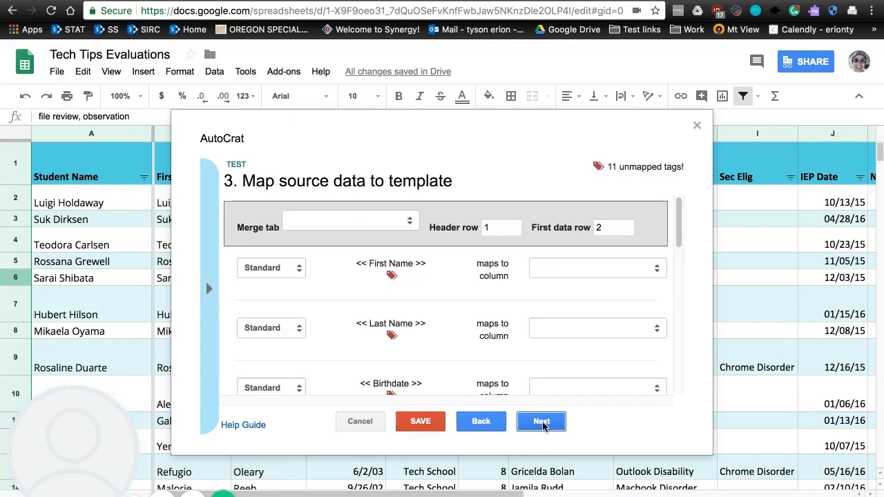
left_click(360, 227)
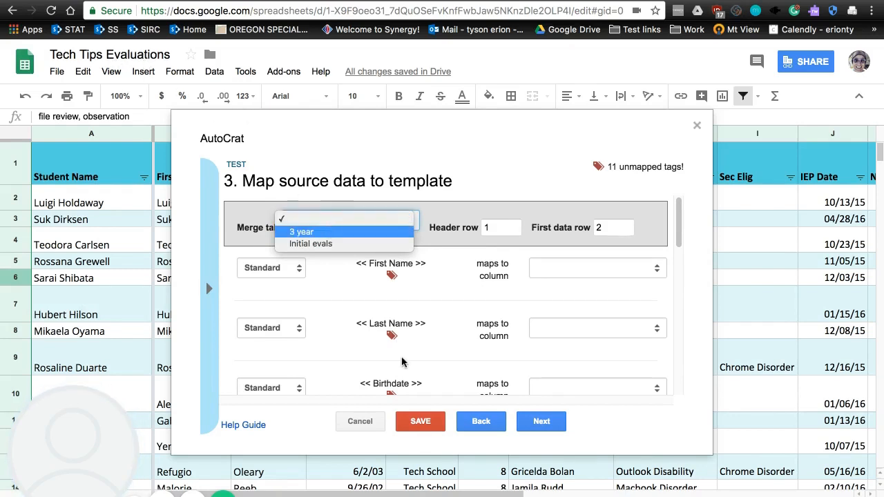
left_click(332, 232)
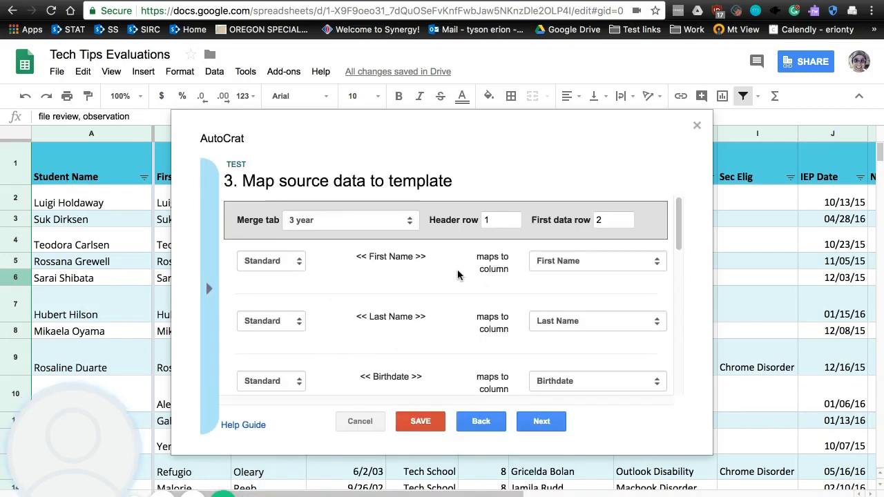
Check which spreadsheet column each template tag maps to, from First Name through the last tag
scroll(445, 271, "down", 2)
scroll(445, 271, "up", 1)
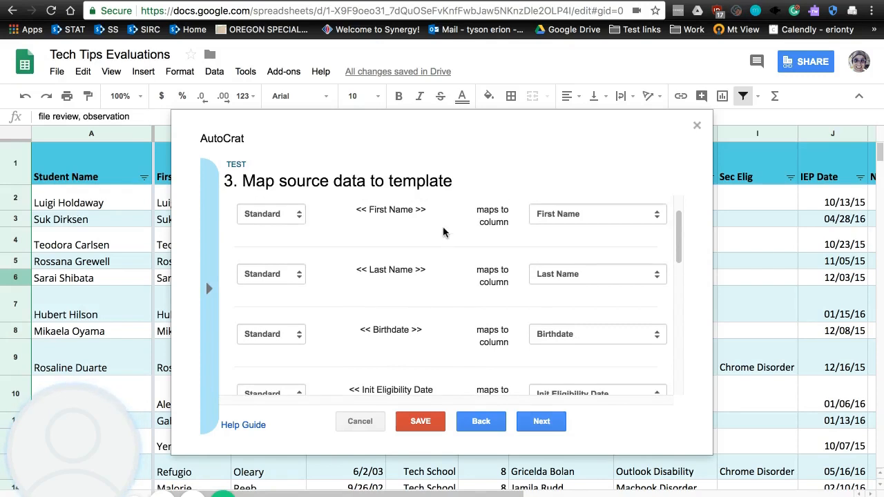
scroll(446, 231, "up", 1)
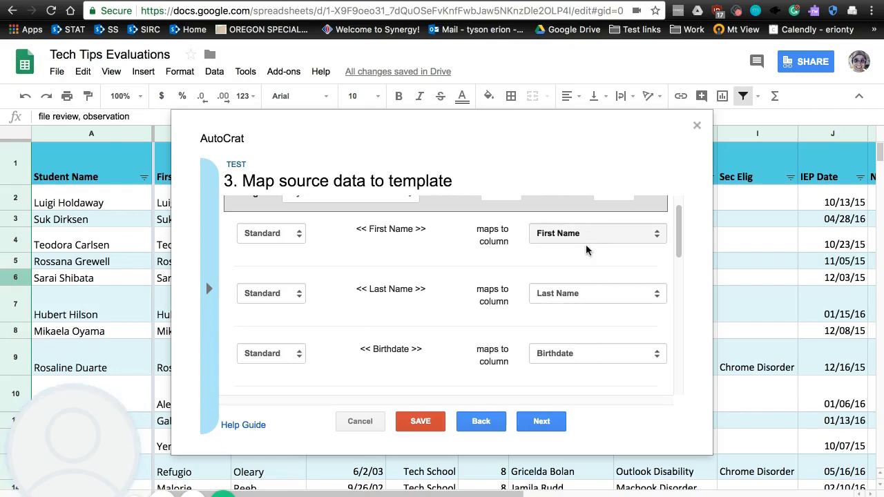
scroll(436, 271, "down", 5)
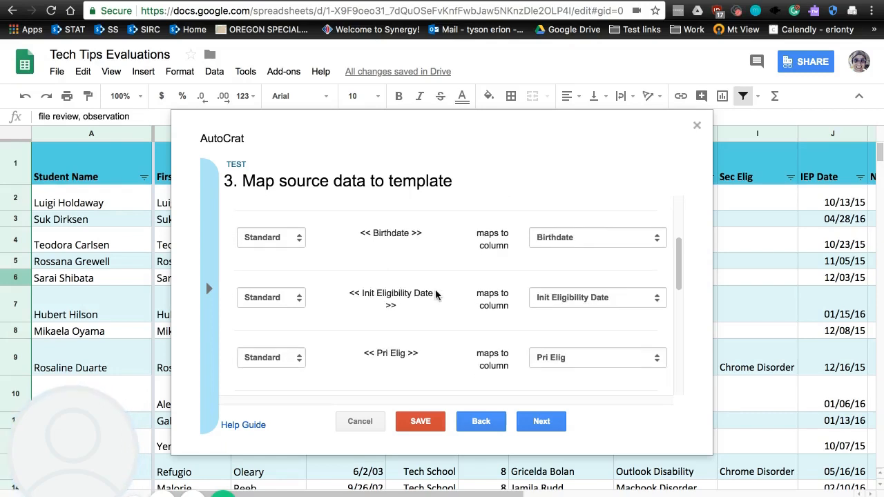
scroll(434, 295, "down", 5)
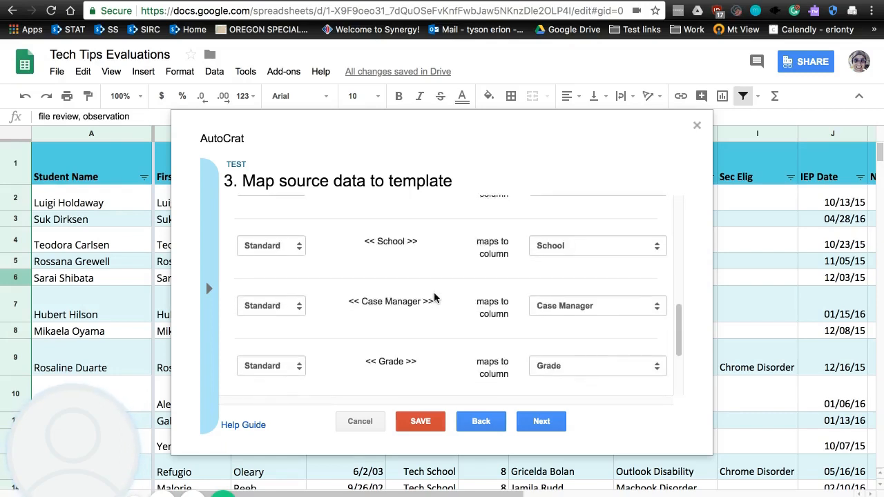
scroll(449, 297, "up", 10)
scroll(442, 297, "down", 5)
scroll(442, 304, "down", 5)
Set the output file name to "2018-_psychoeducational evaluation <<Last Name>>" and keep the type as Google Docs
left_click(542, 421)
left_click(384, 226)
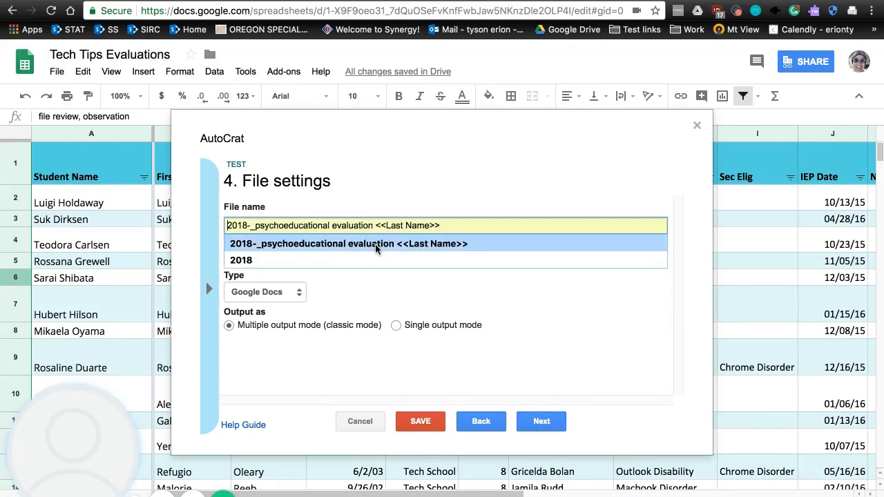
left_click(376, 244)
left_click(368, 246)
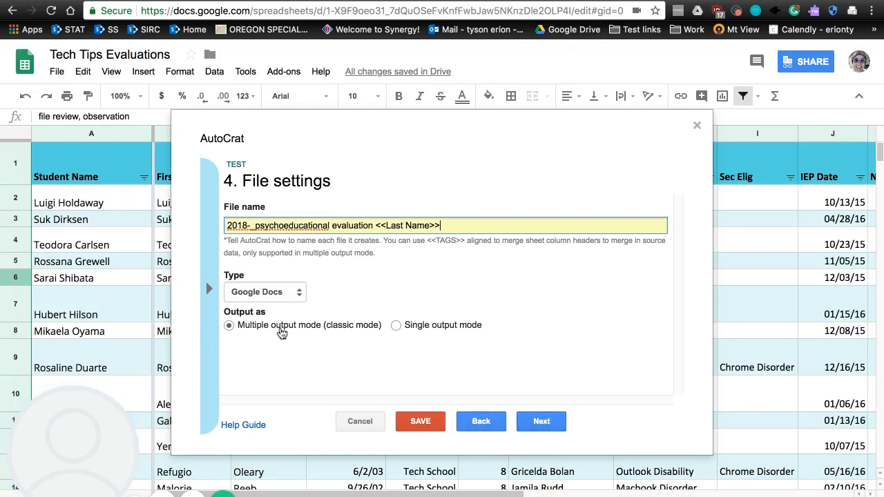
left_click(273, 297)
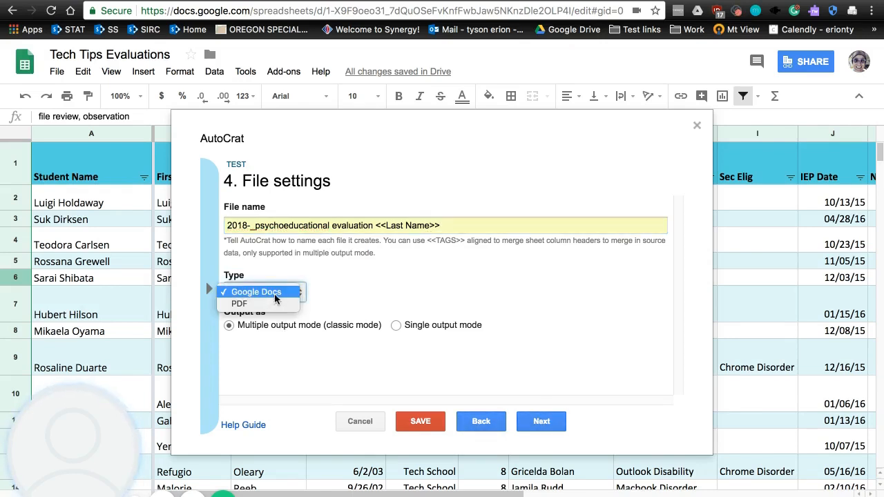
left_click(283, 294)
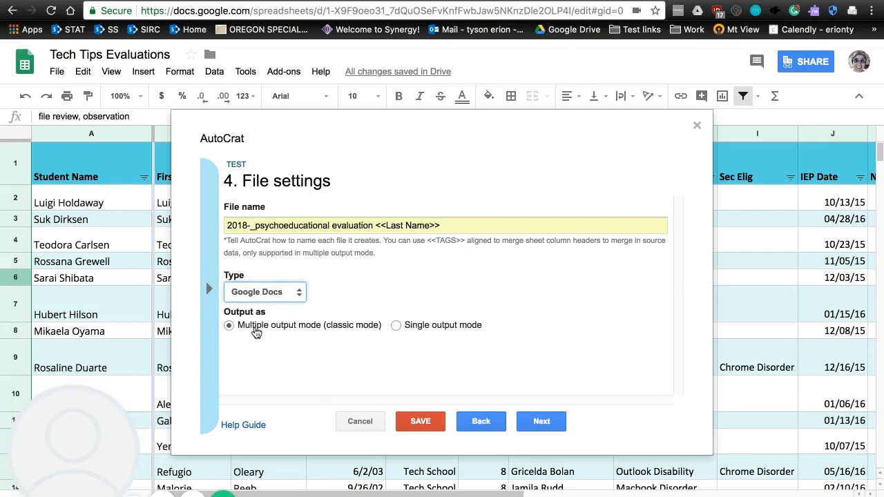
left_click(527, 425)
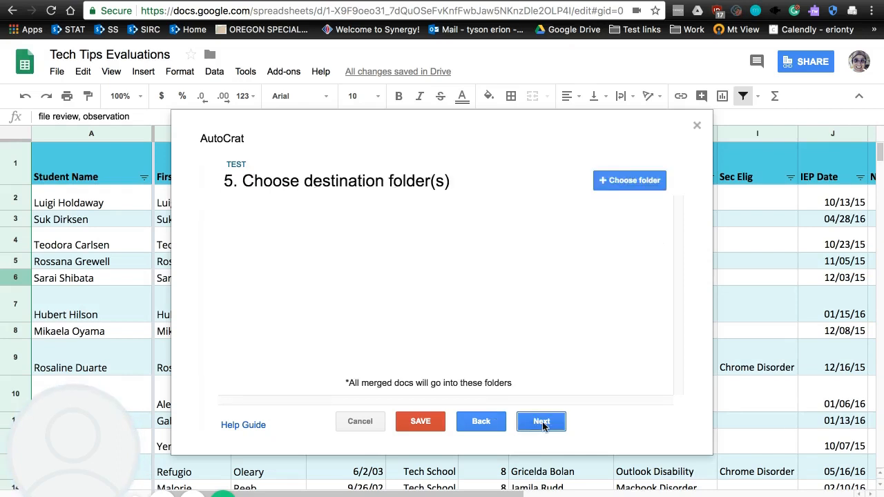
Choose the TECH TIPS folder as the destination for the merged documents
left_click(630, 183)
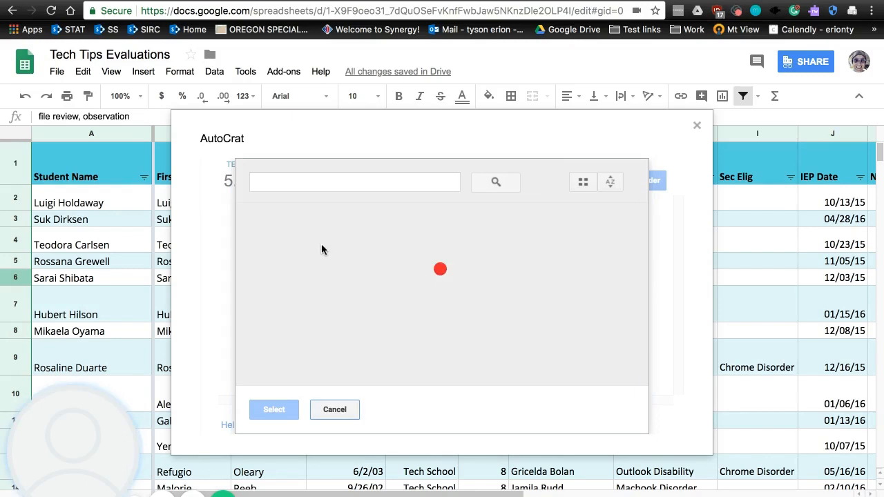
left_click(283, 254)
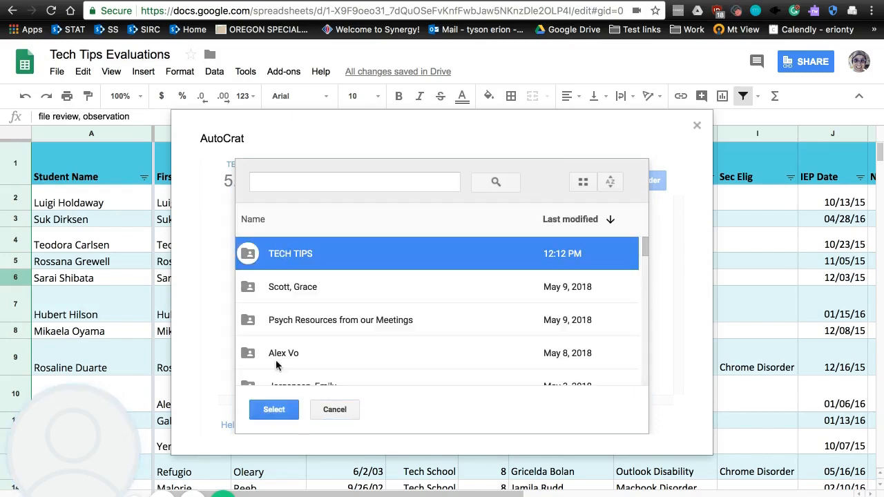
left_click(273, 409)
left_click(533, 420)
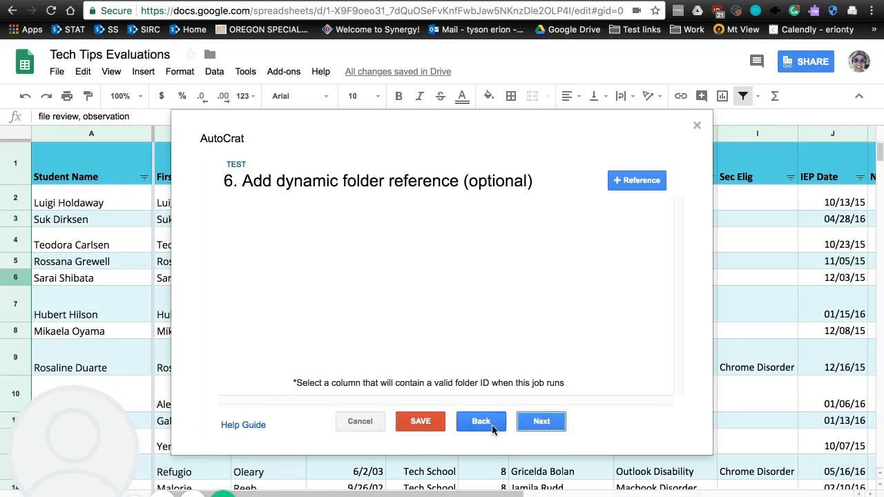
Skip the optional folder reference and merge condition, leave sharing and triggers at No, and save the job
left_click(544, 423)
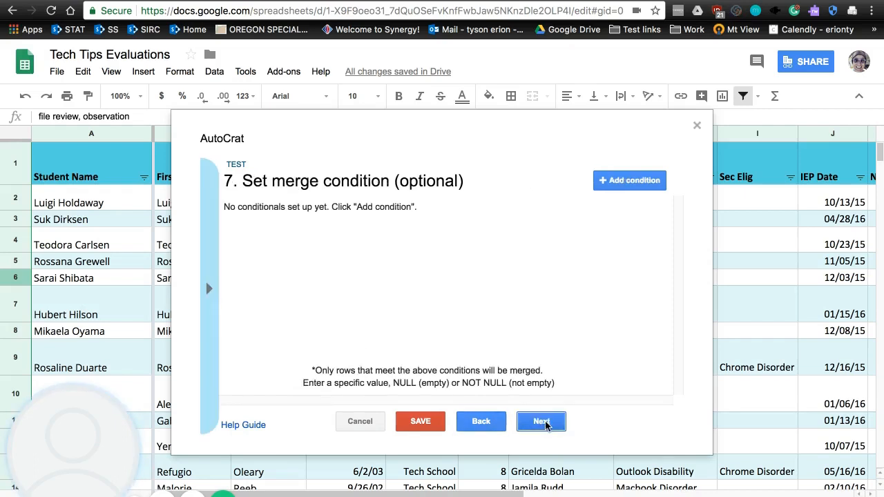
left_click(541, 423)
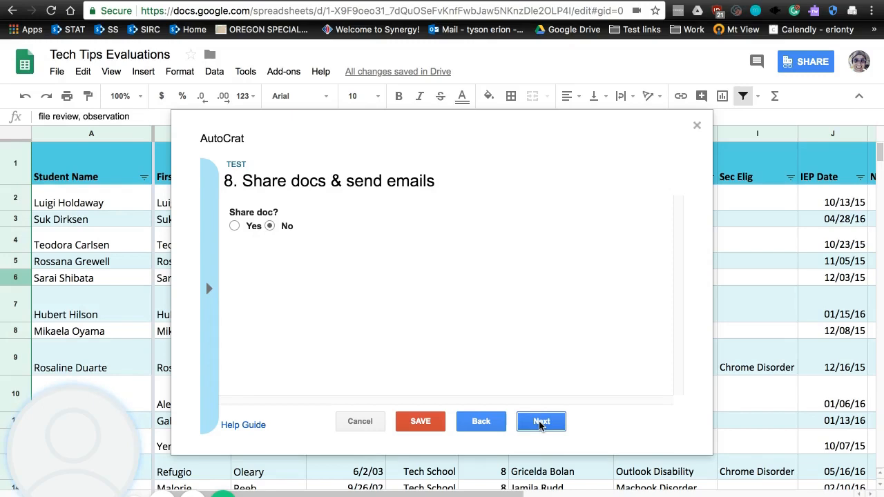
left_click(541, 423)
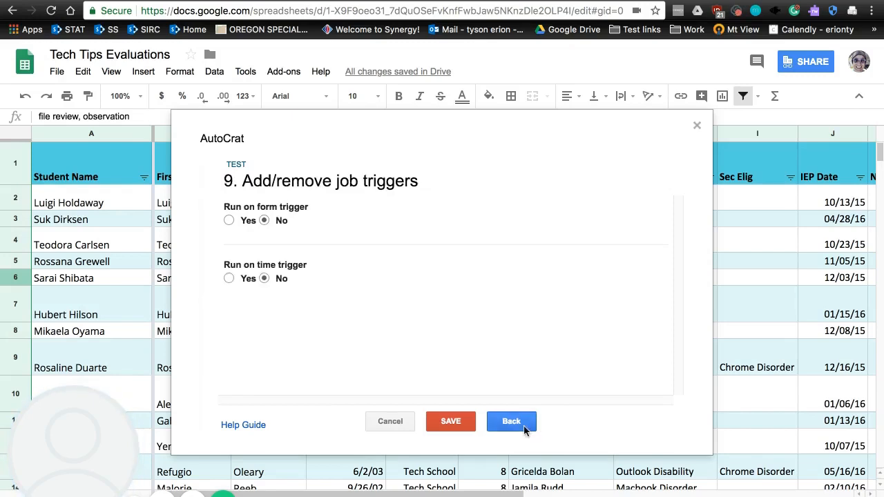
left_click(450, 422)
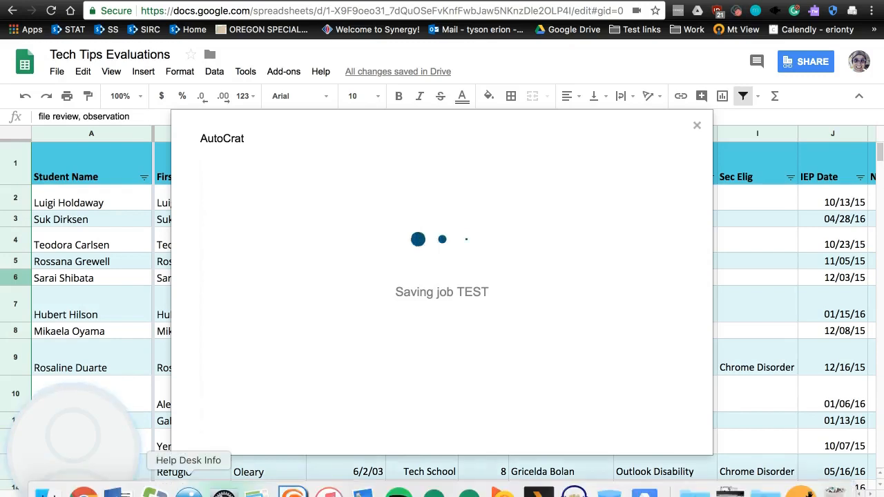
Run the TEST merge job and close the AutoCrat window once the merge is done
left_click(198, 474)
left_click(198, 474)
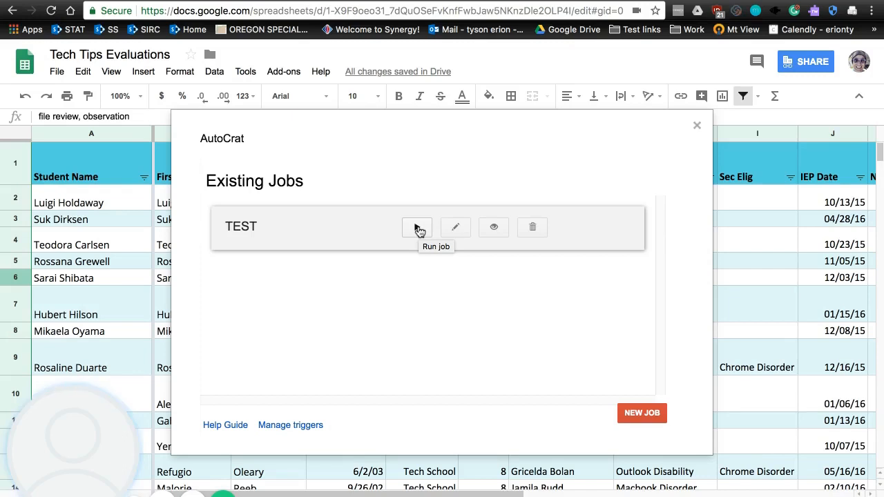
left_click(418, 230)
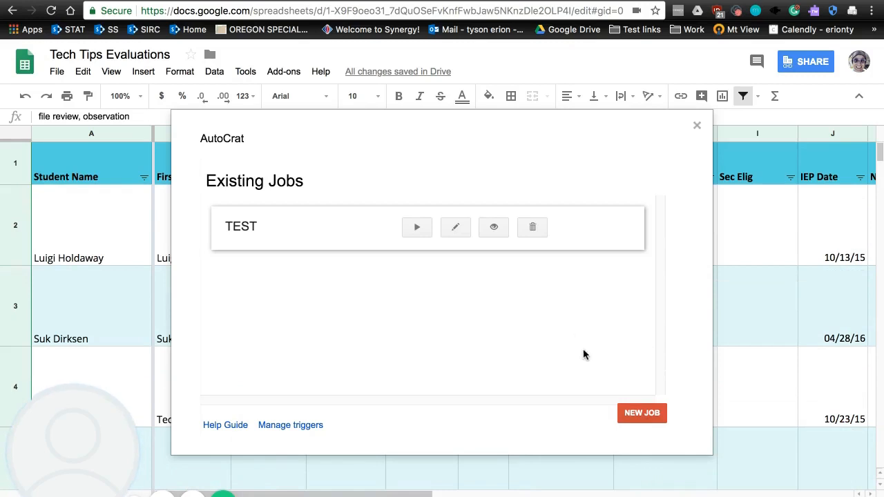
left_click(696, 125)
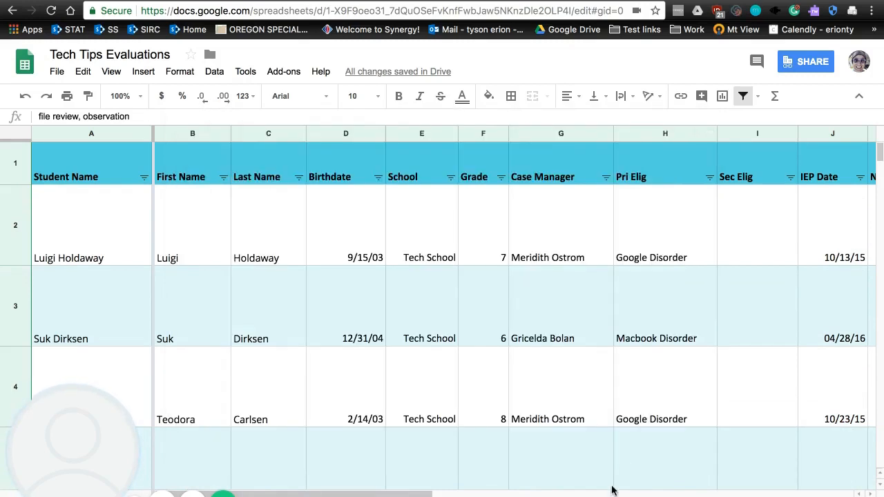
Open the merged document for the student in row 2 from the "Link to merged Doc - TEST" column
scroll(705, 495, "right", 2)
scroll(706, 494, "right", 10)
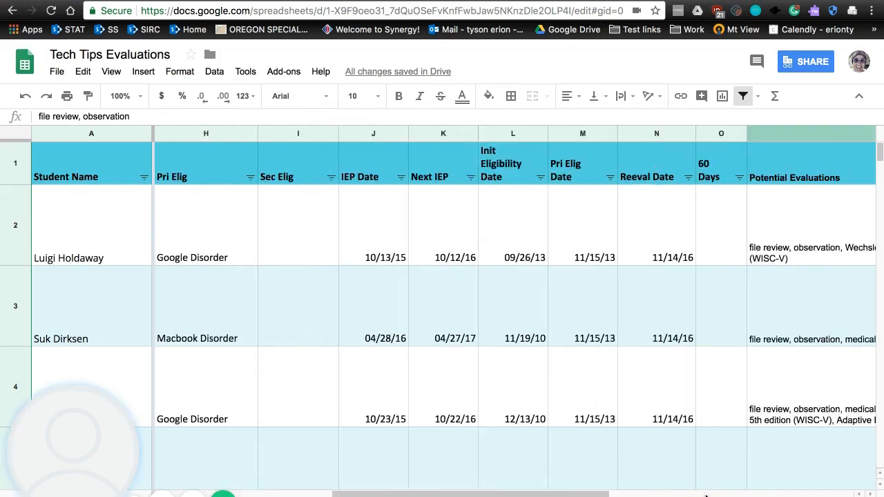
scroll(712, 494, "left", 3)
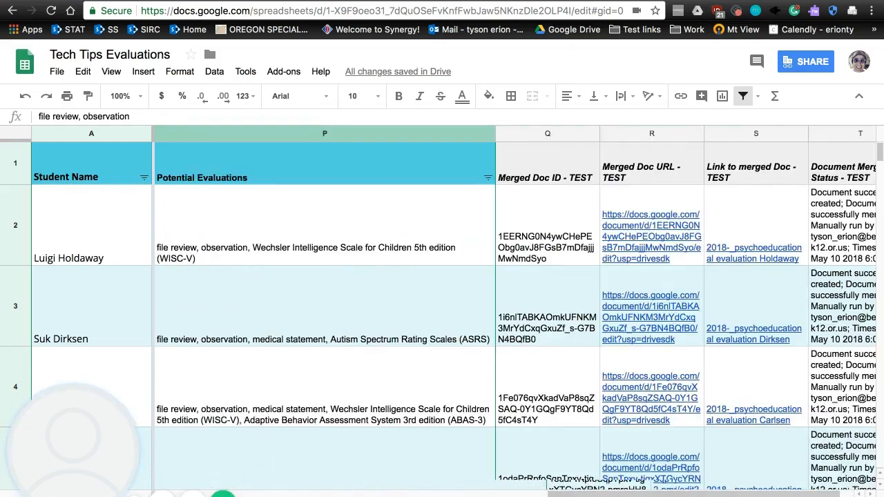
scroll(711, 494, "right", 3)
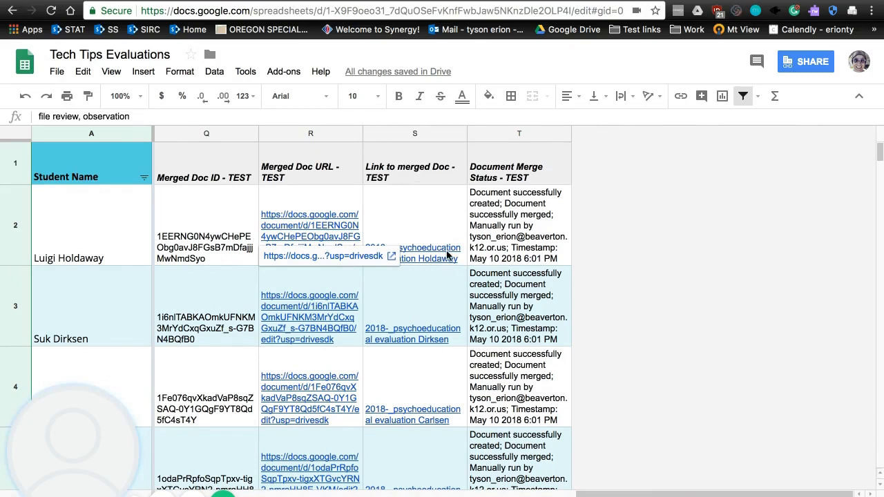
left_click(431, 259)
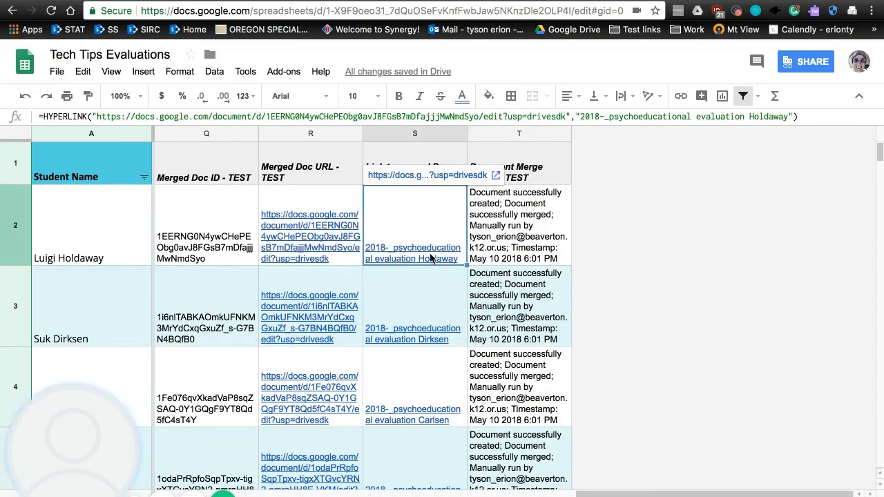
left_click(429, 177)
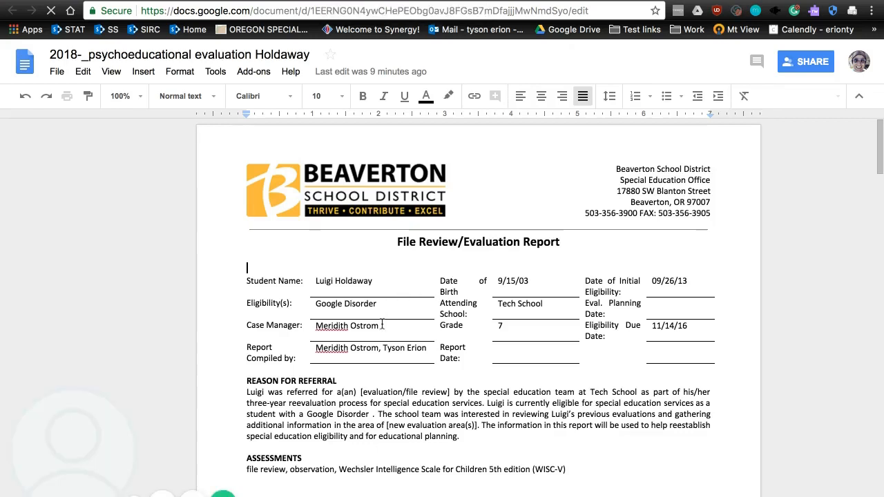
Review the merged report's student details, Reason for Referral, Assessments and File Review Information sections
left_click(481, 266)
scroll(436, 363, "down", 2)
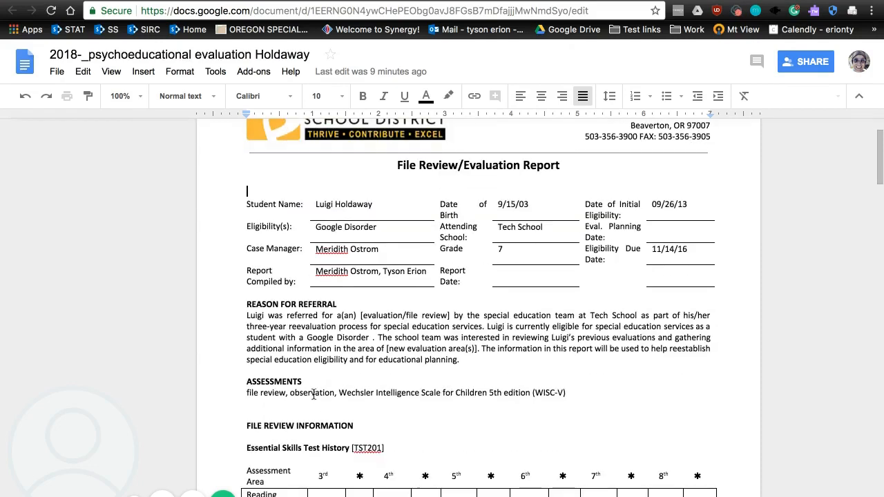
scroll(374, 348, "down", 2)
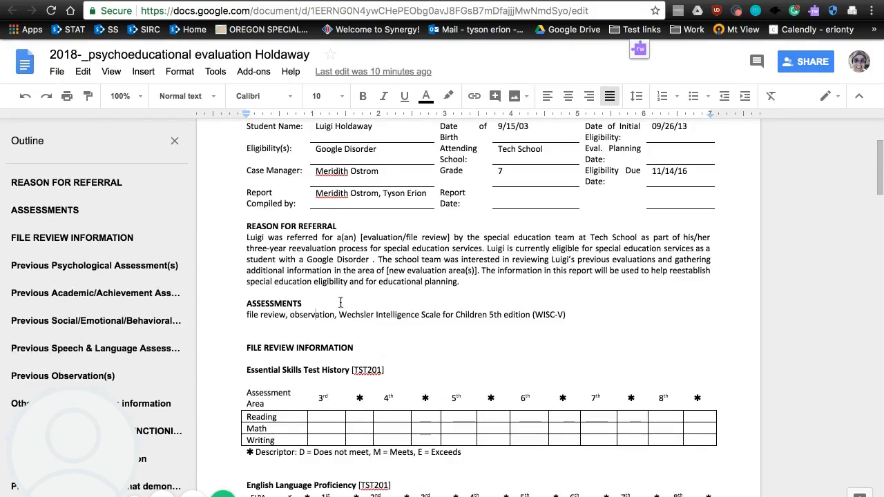
scroll(341, 302, "down", 1)
scroll(387, 276, "up", 1)
scroll(399, 274, "down", 2)
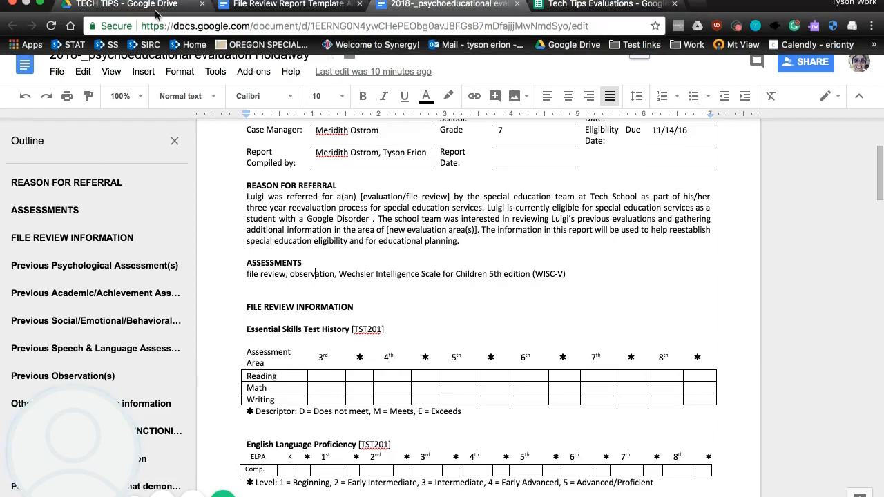
Switch to the TECH TIPS folder in Google Drive and look through the generated psychoeducational evaluation documents
left_click(156, 9)
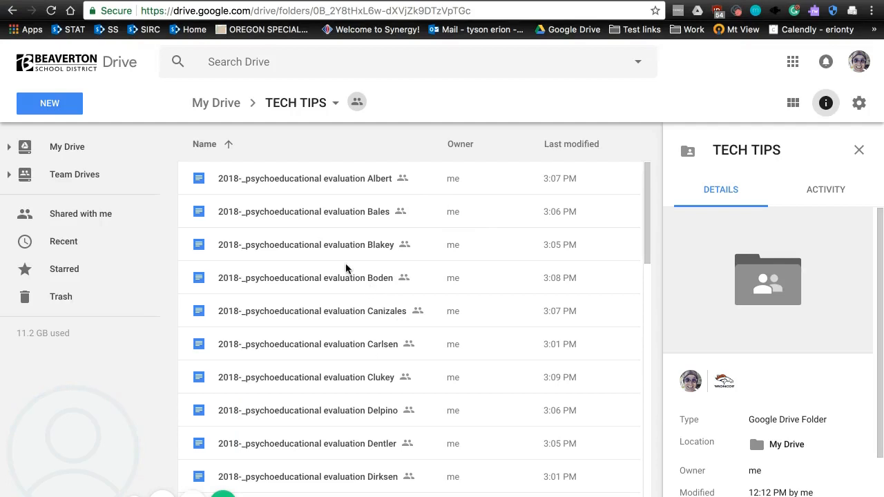
scroll(329, 262, "down", 5)
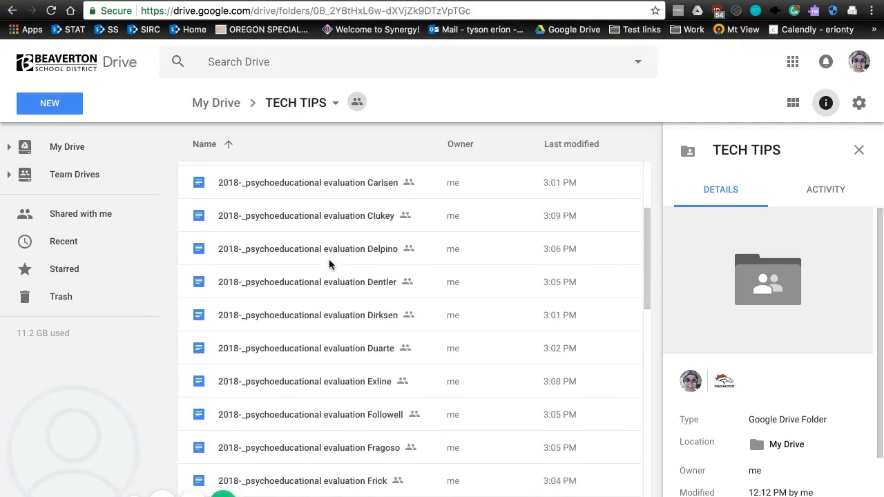
scroll(330, 264, "down", 8)
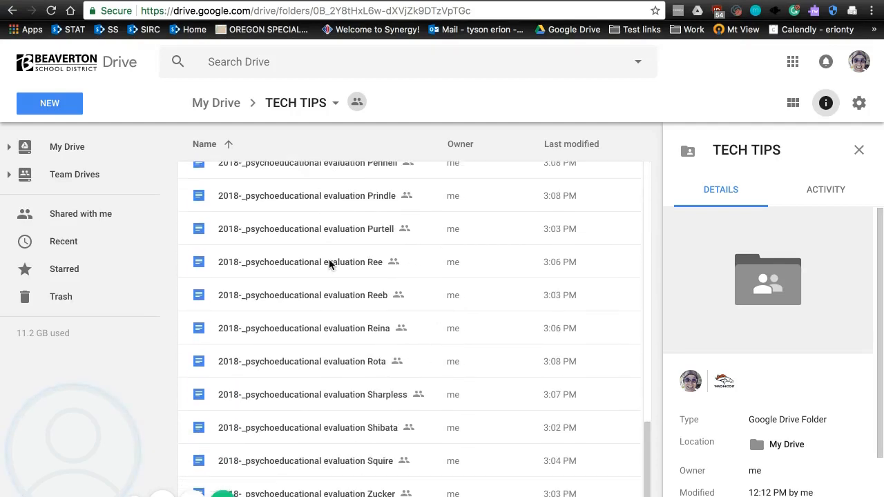